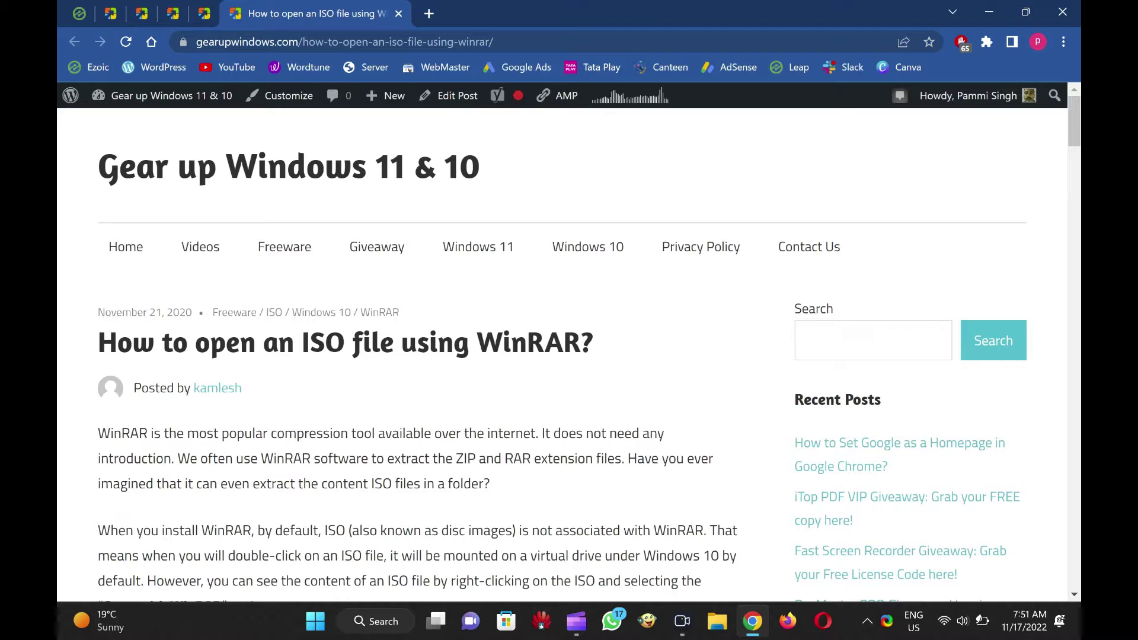
Highlight the Chrome article heading 'How to open an ISO file using WinRAR'.
left_click_drag(90, 343, 579, 345)
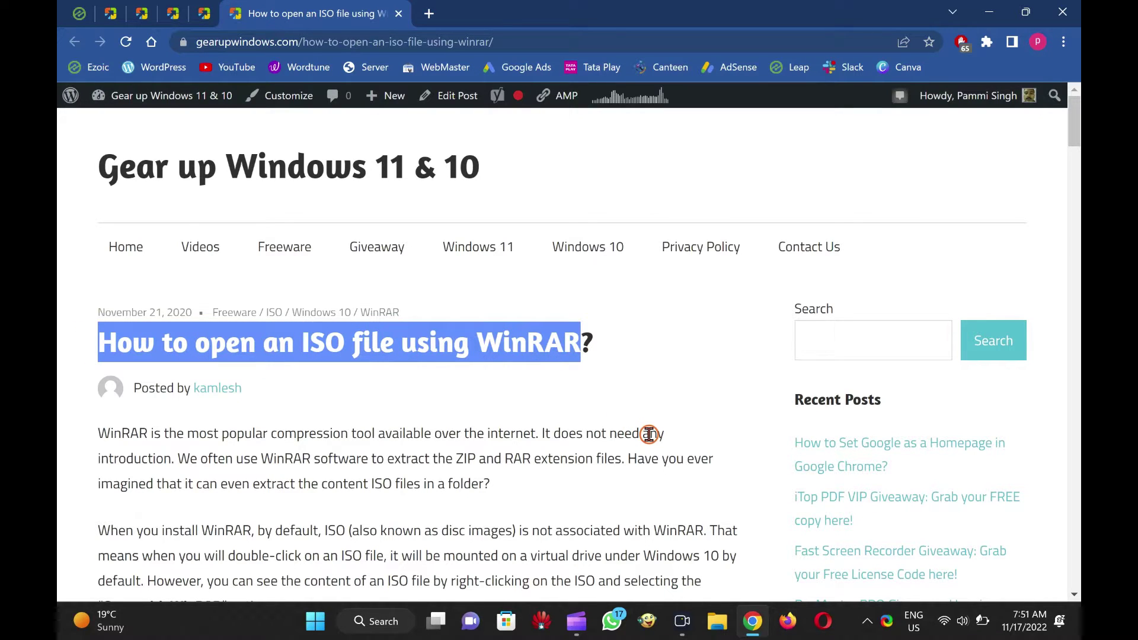
Clear the author-line selection and minimize Chrome to show the desktop with Test.iso.
triple_click(632, 364)
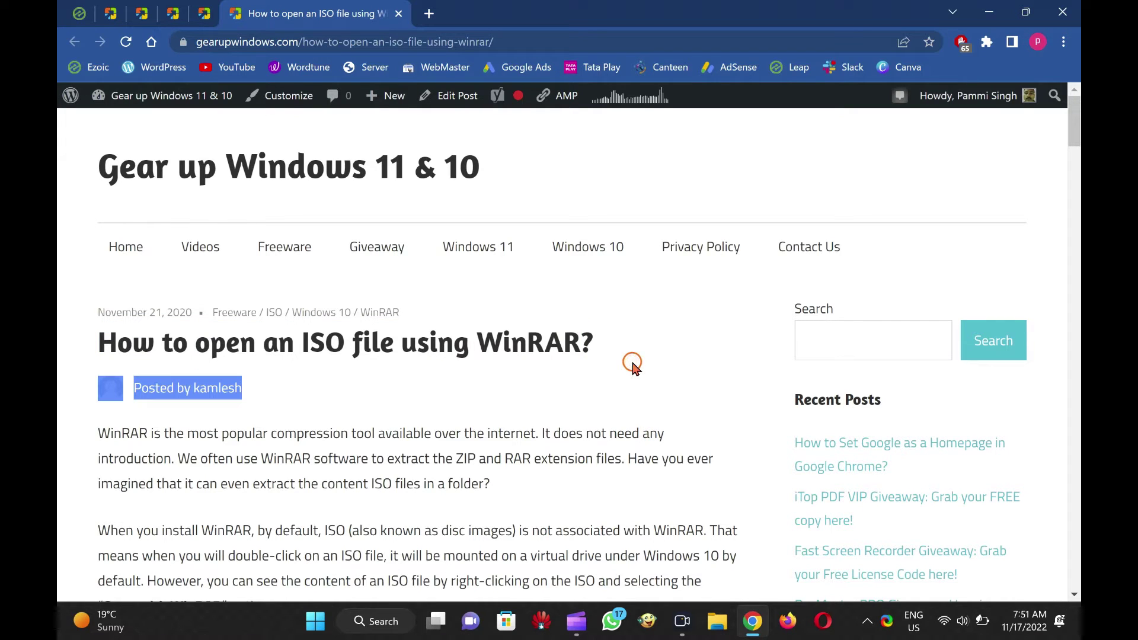
left_click(631, 362)
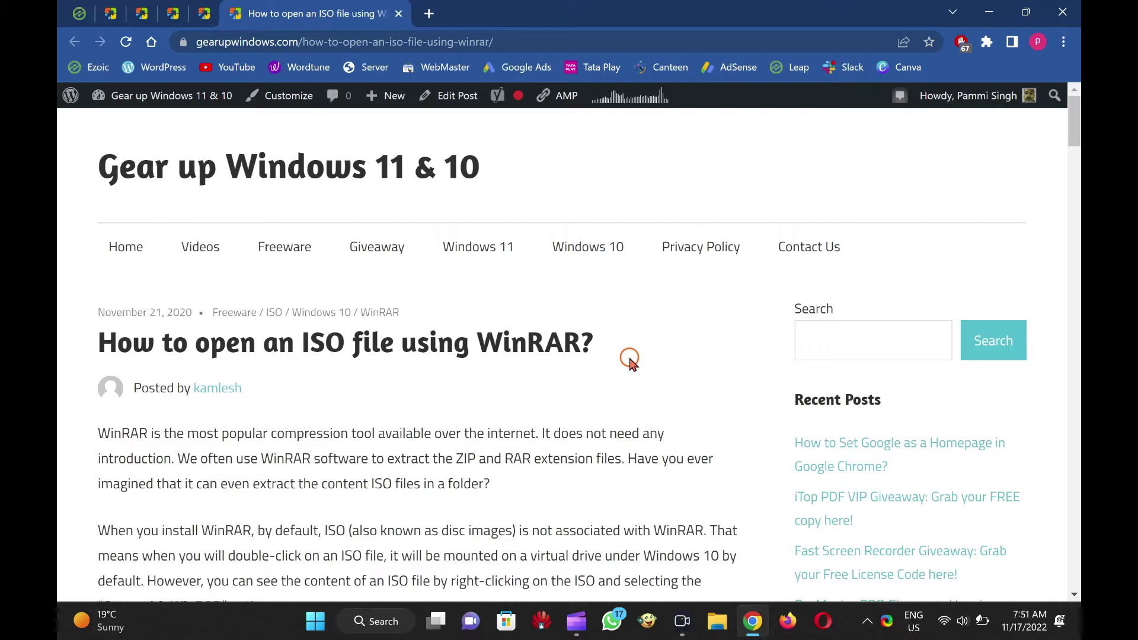
left_click(988, 12)
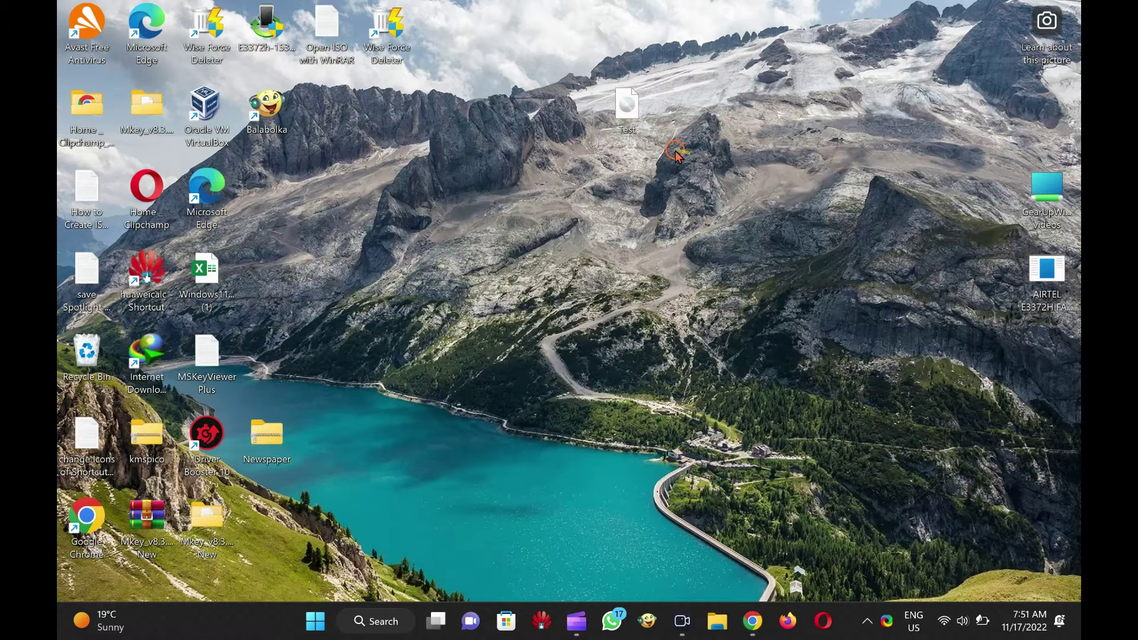
right_click(638, 111)
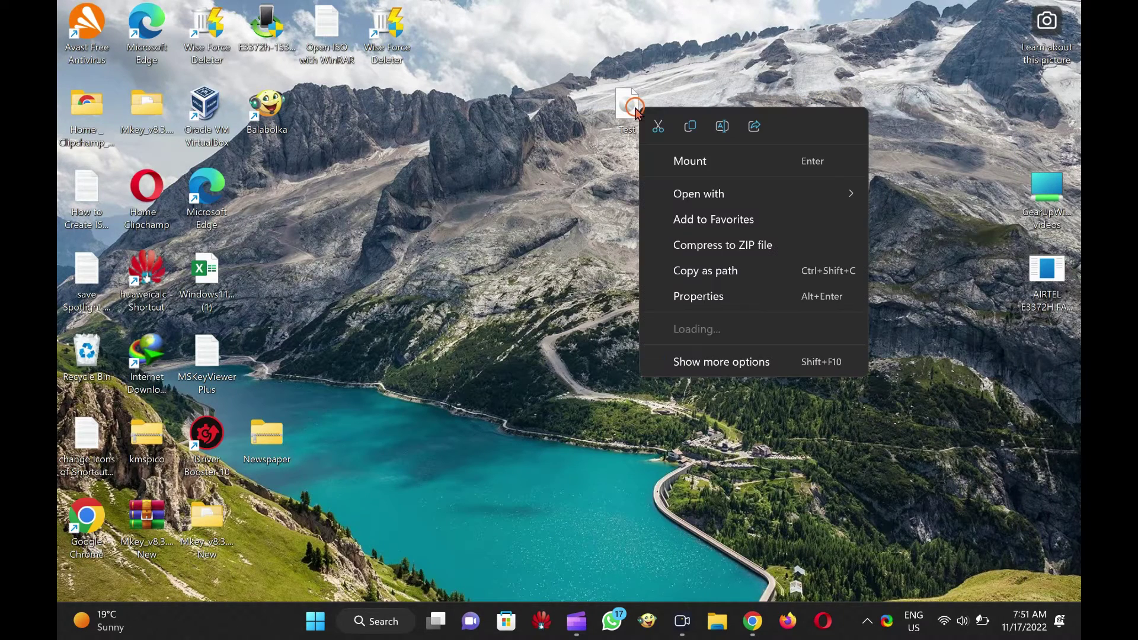
left_click(719, 297)
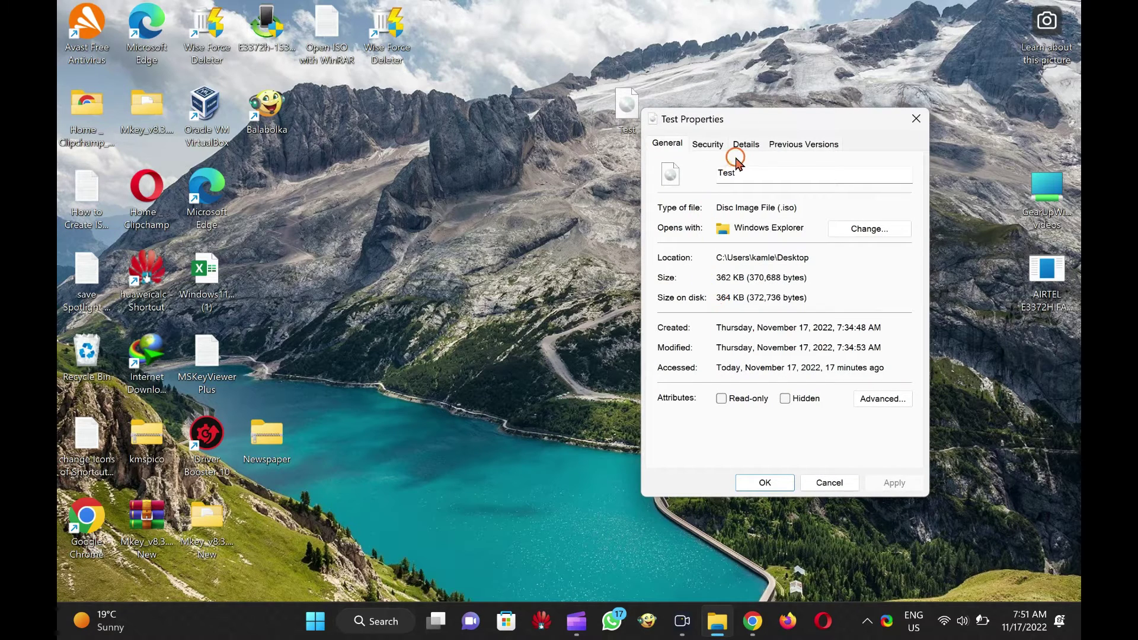
left_click_drag(798, 208, 707, 208)
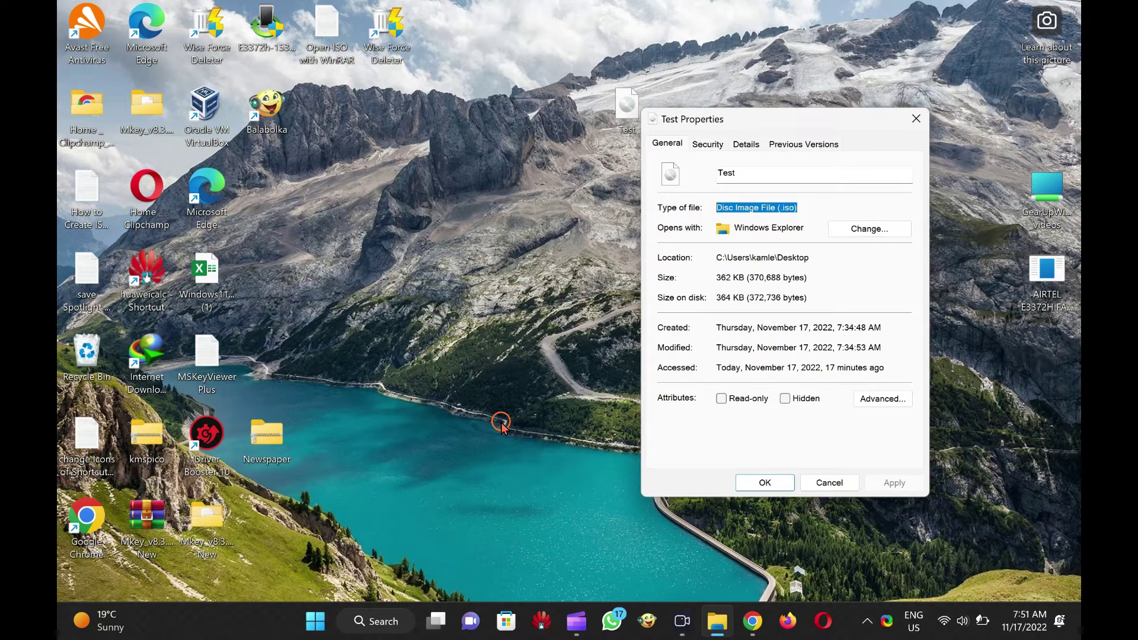
left_click(832, 483)
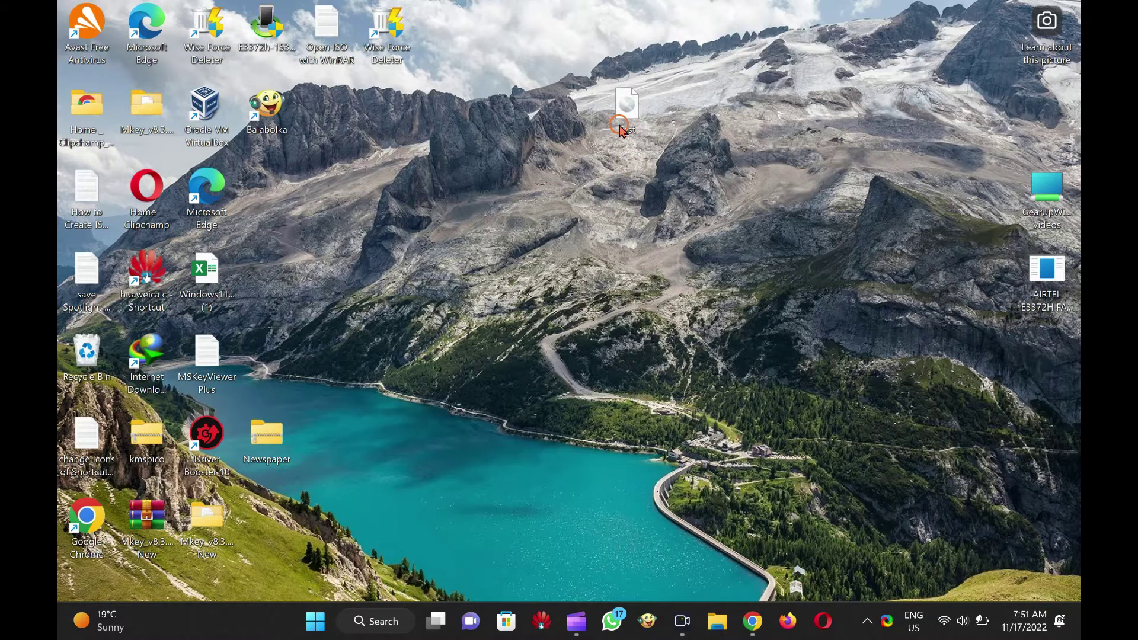
Eject DVD Drive (H:) ISO Label from This PC, then close File Explorer.
mouse_move(621, 131)
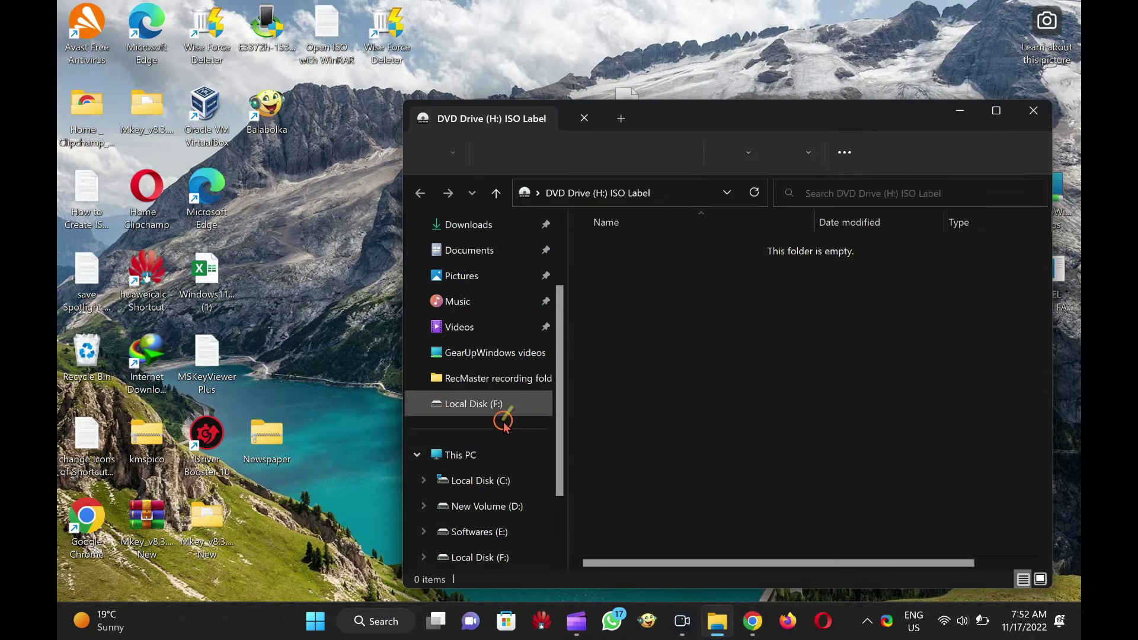
left_click(461, 454)
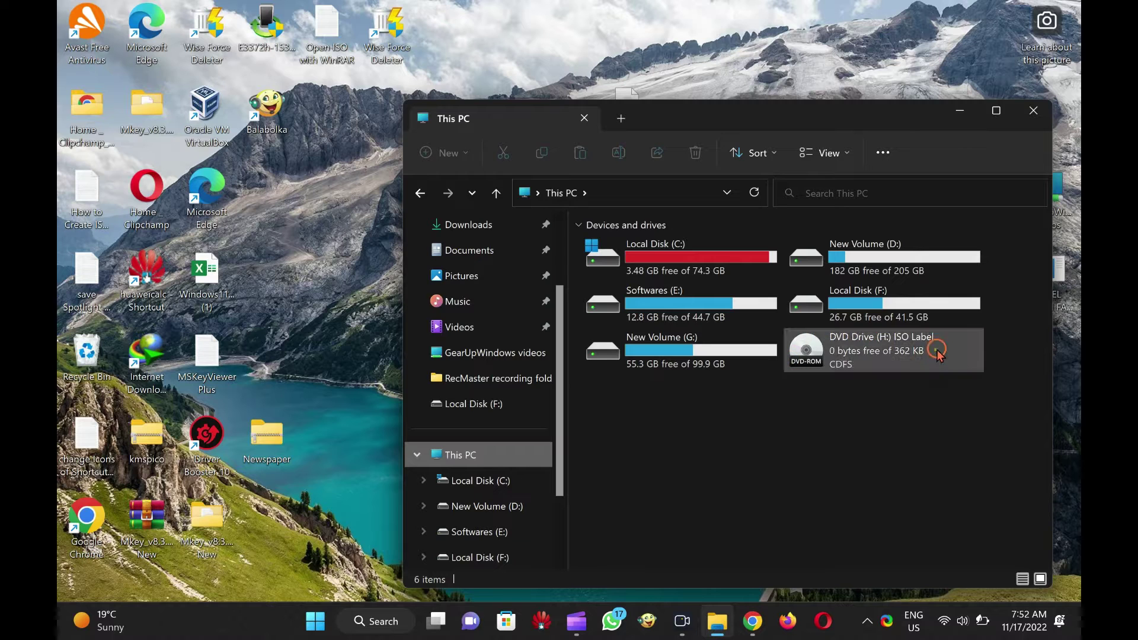
left_click(866, 354)
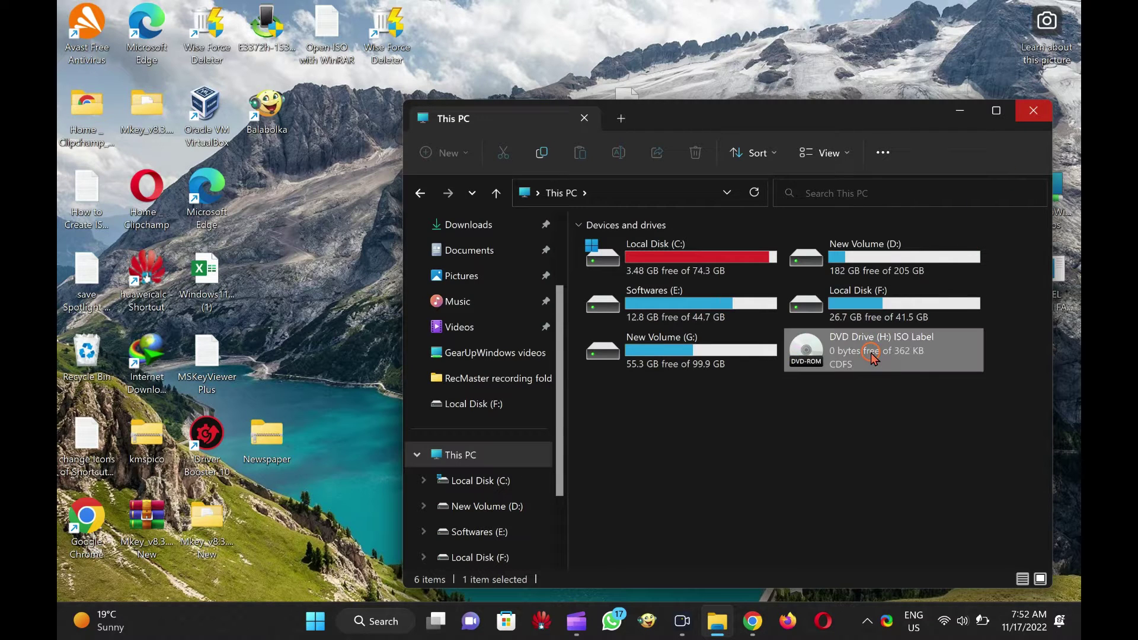
right_click(871, 356)
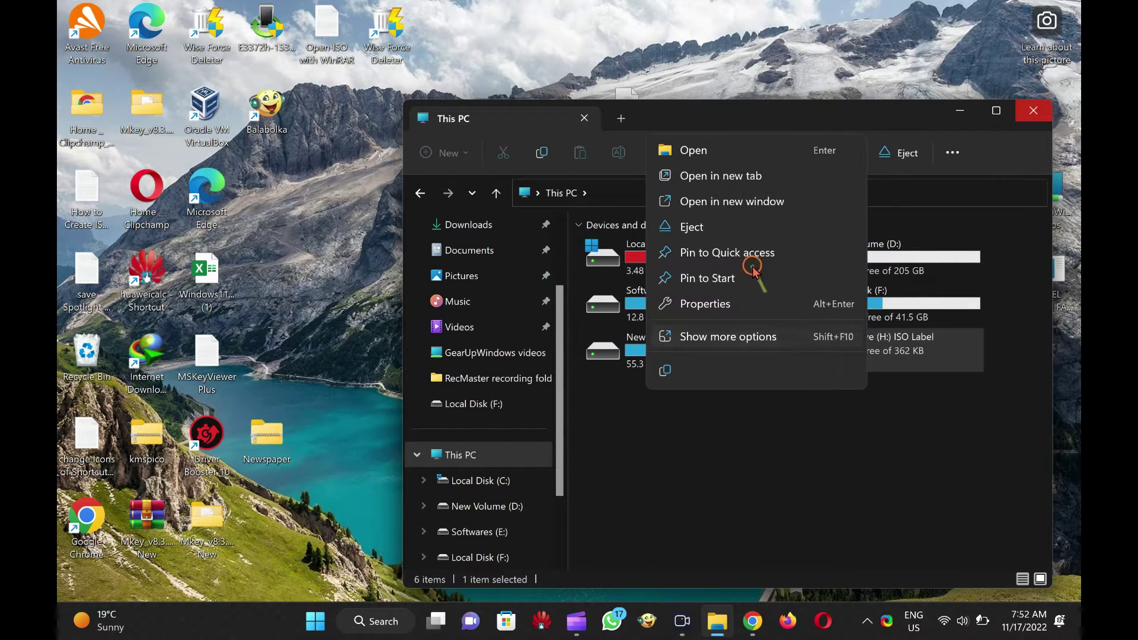
left_click(734, 228)
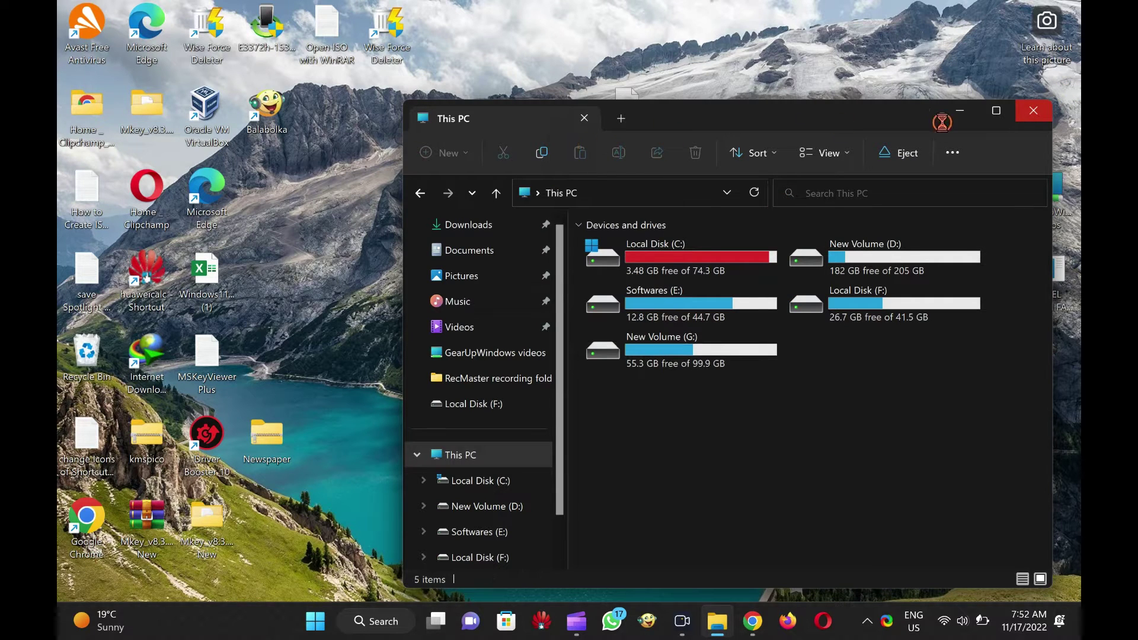
left_click(1034, 110)
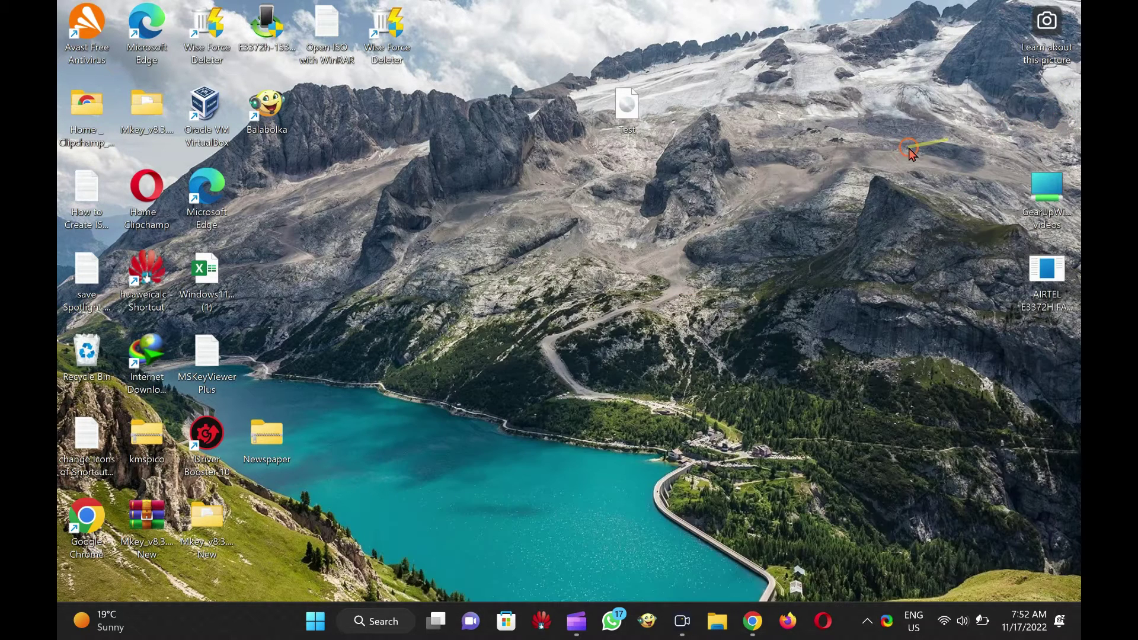
right_click(630, 118)
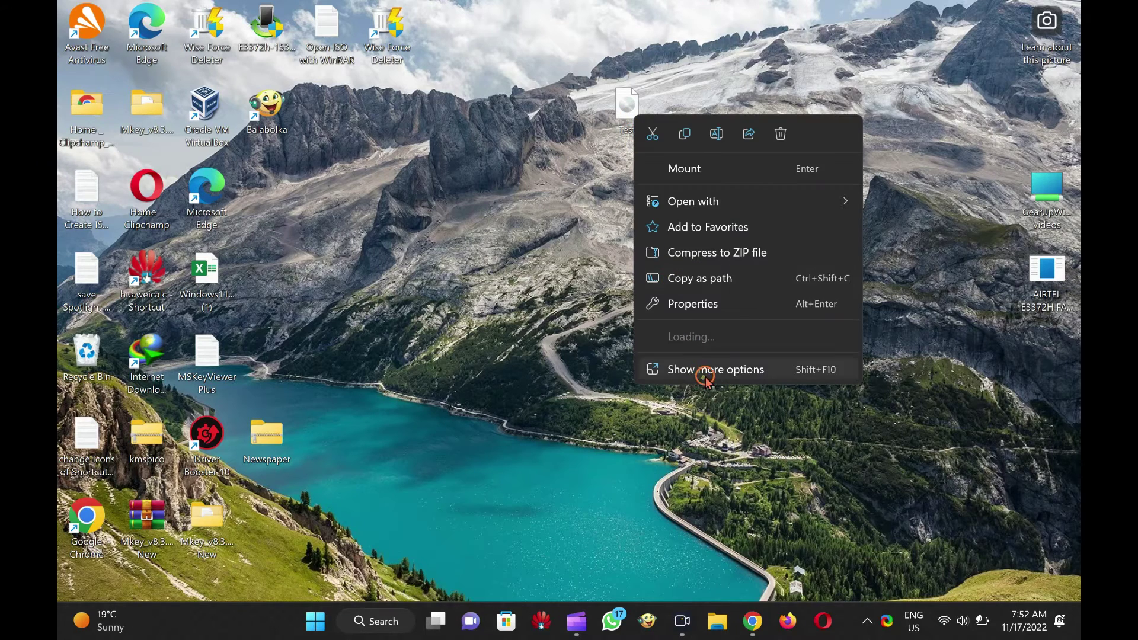
mouse_move(724, 334)
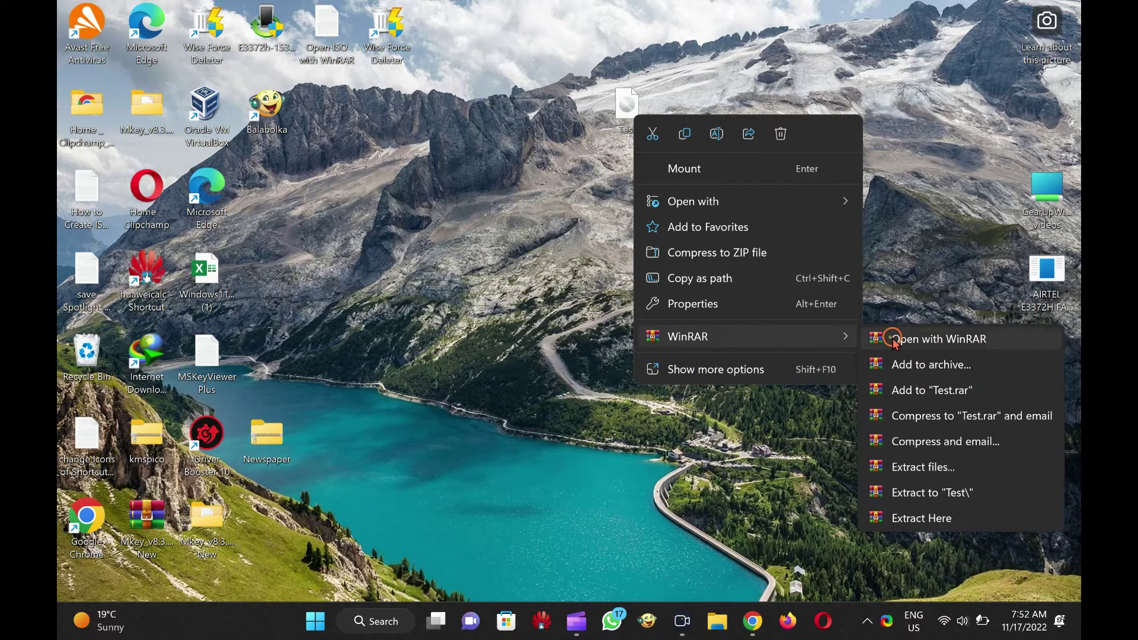
left_click(986, 339)
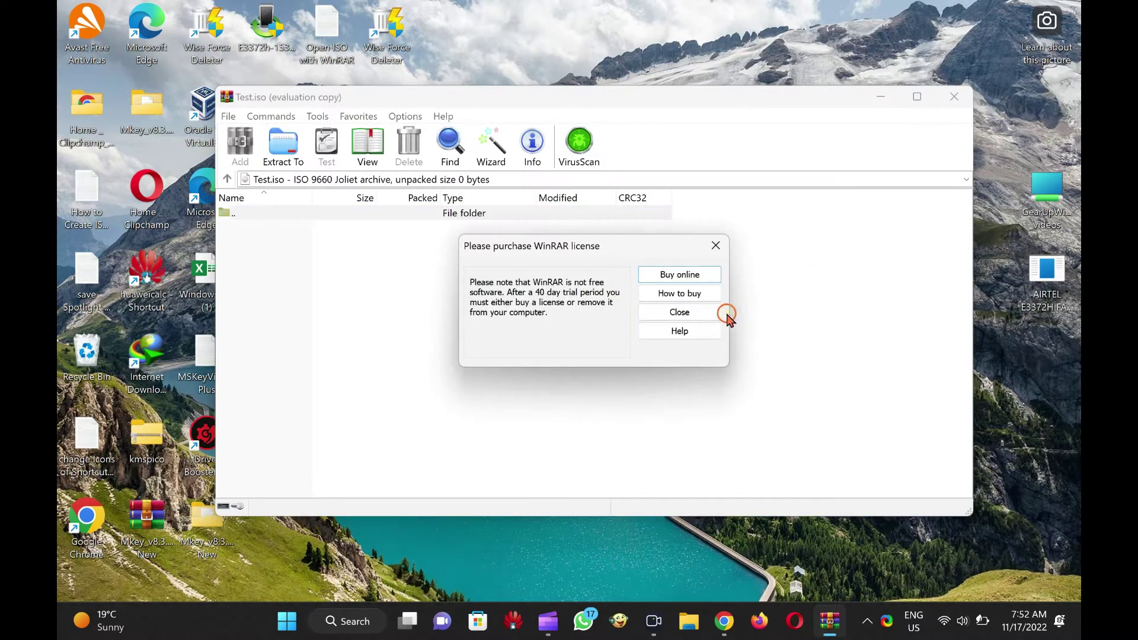
left_click(711, 317)
left_click(955, 97)
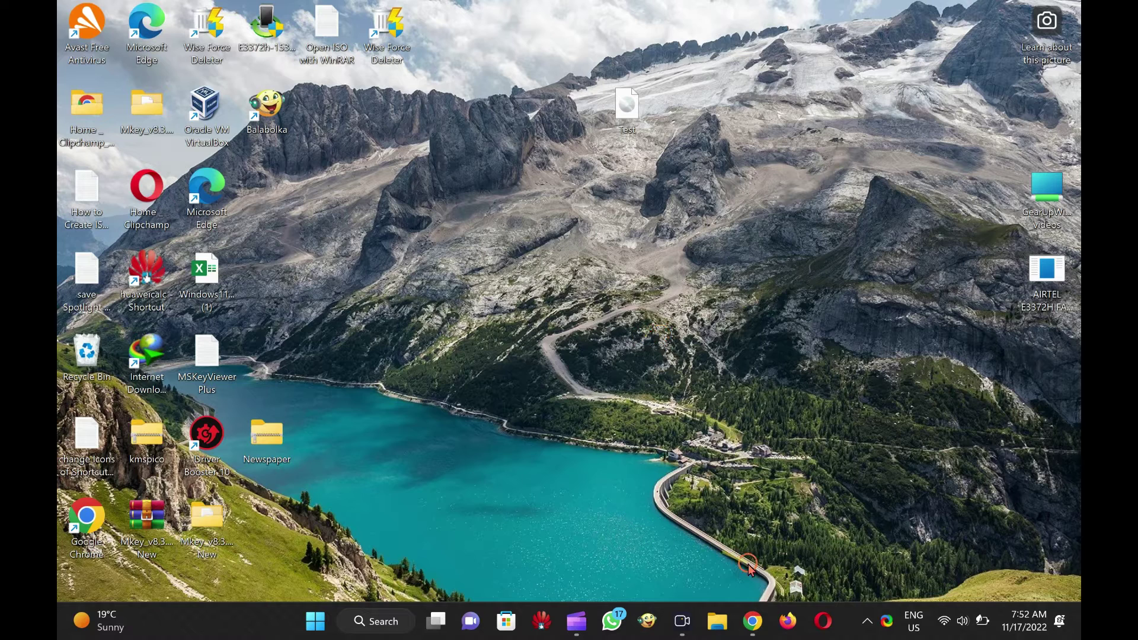
Restore Chrome, then launch WinRAR by searching 'winrar' in Windows Search.
left_click(751, 618)
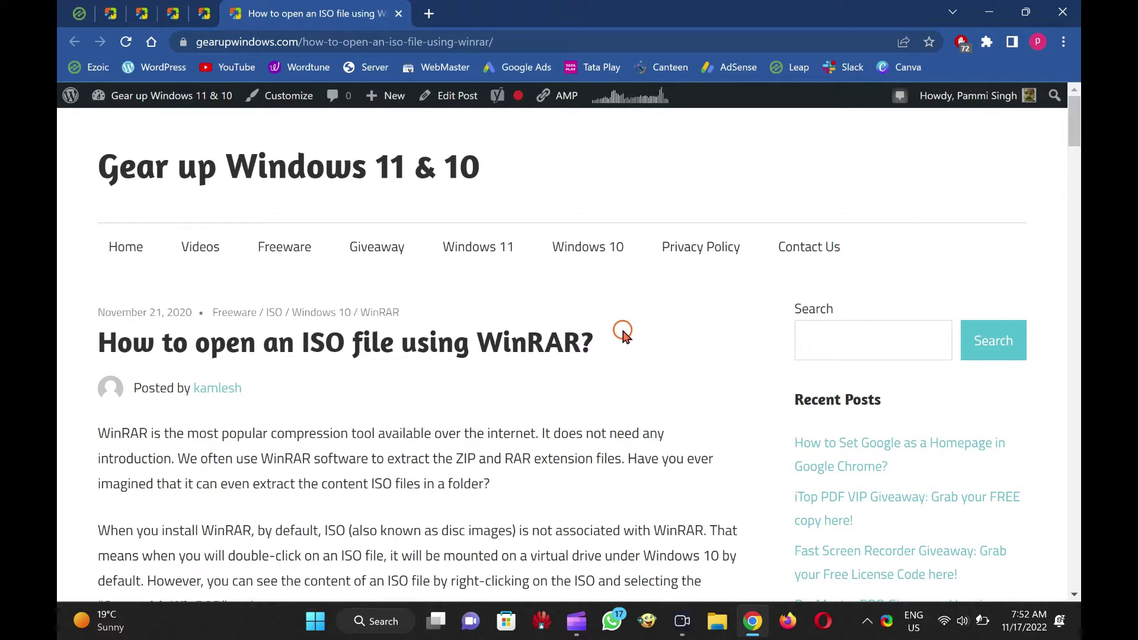
key("super")
type("win")
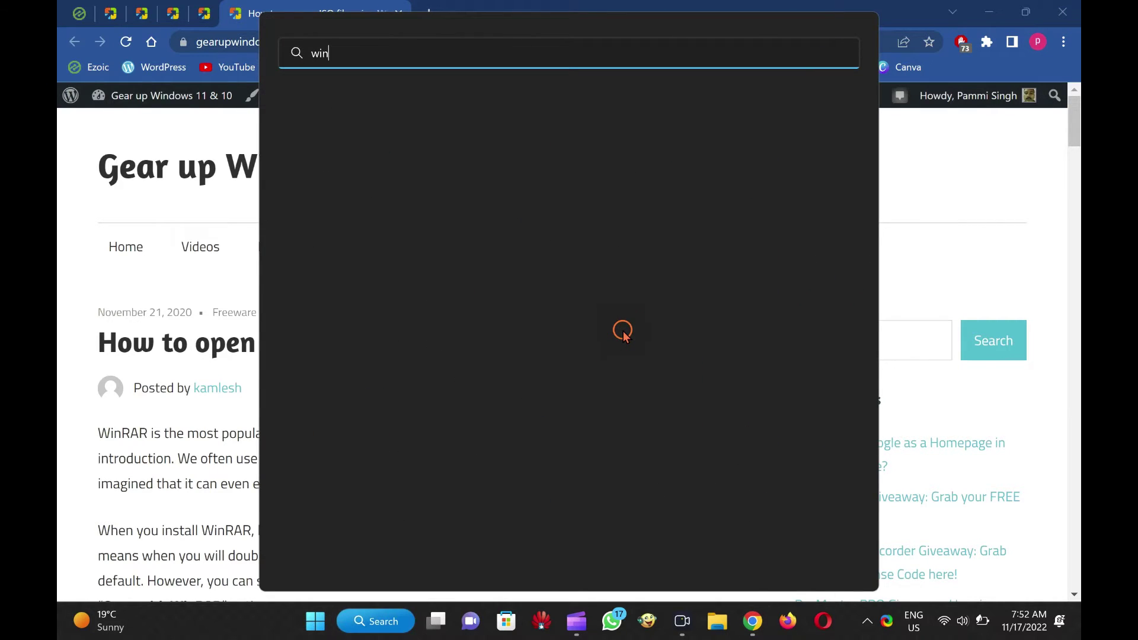
type("rar")
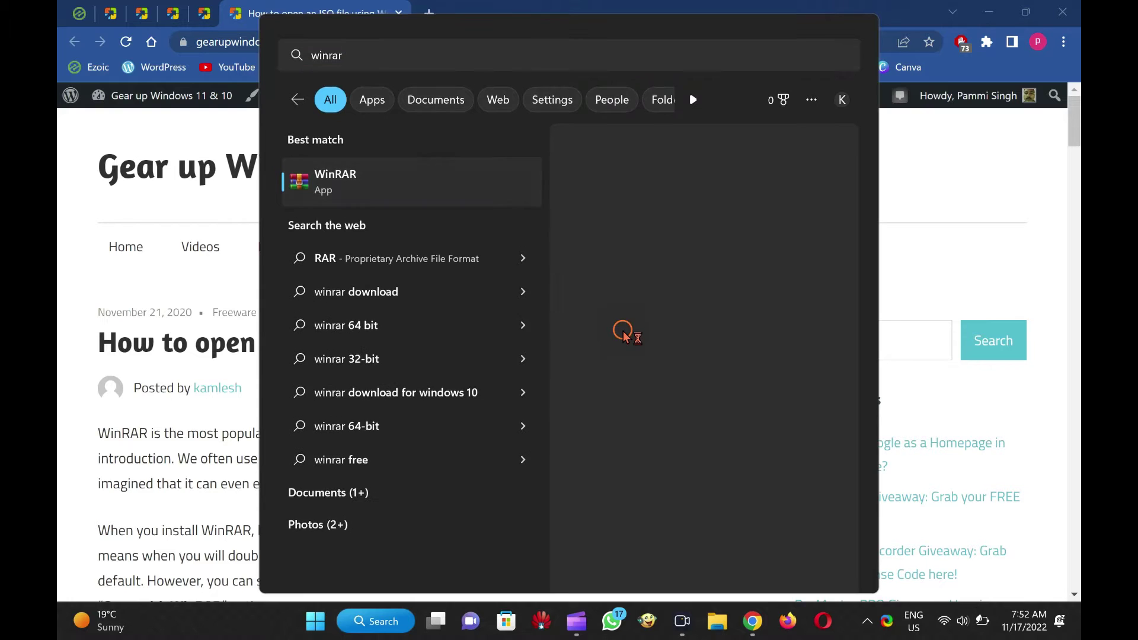
key("Return")
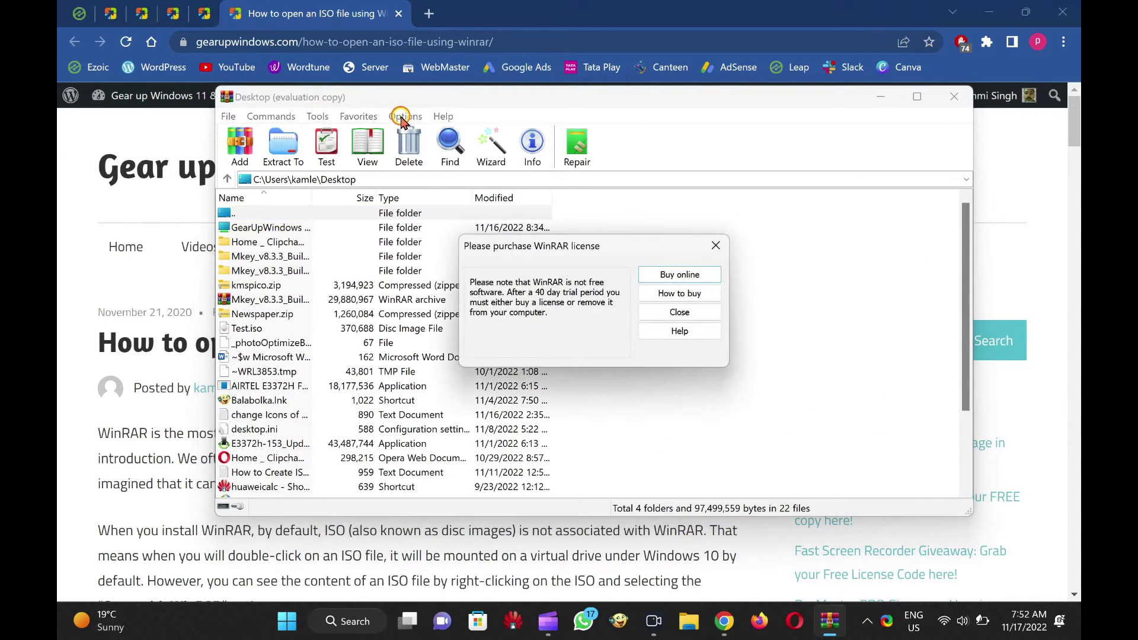
Dismiss the license reminder and tick ISO under Options > Settings > Integration.
left_click(699, 312)
left_click(403, 116)
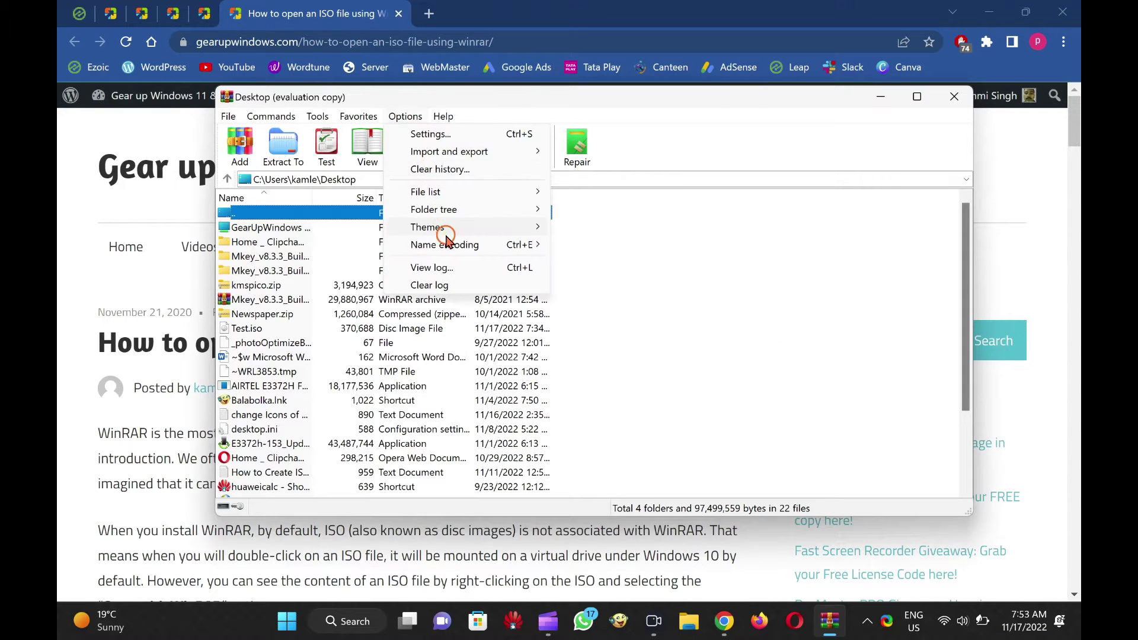
left_click(430, 134)
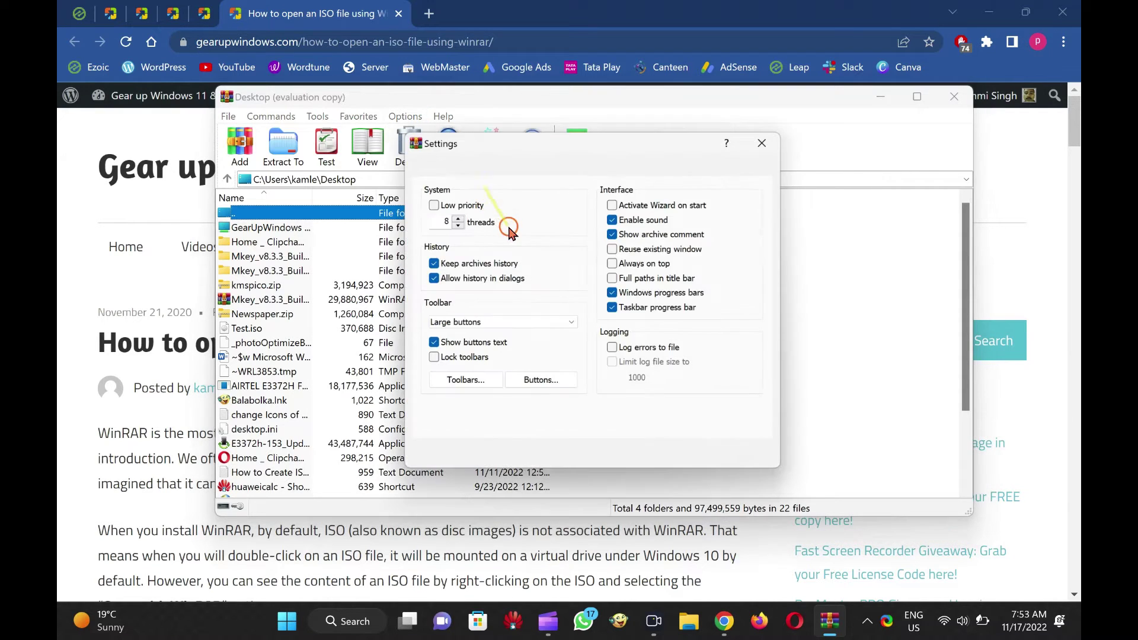
left_click(670, 166)
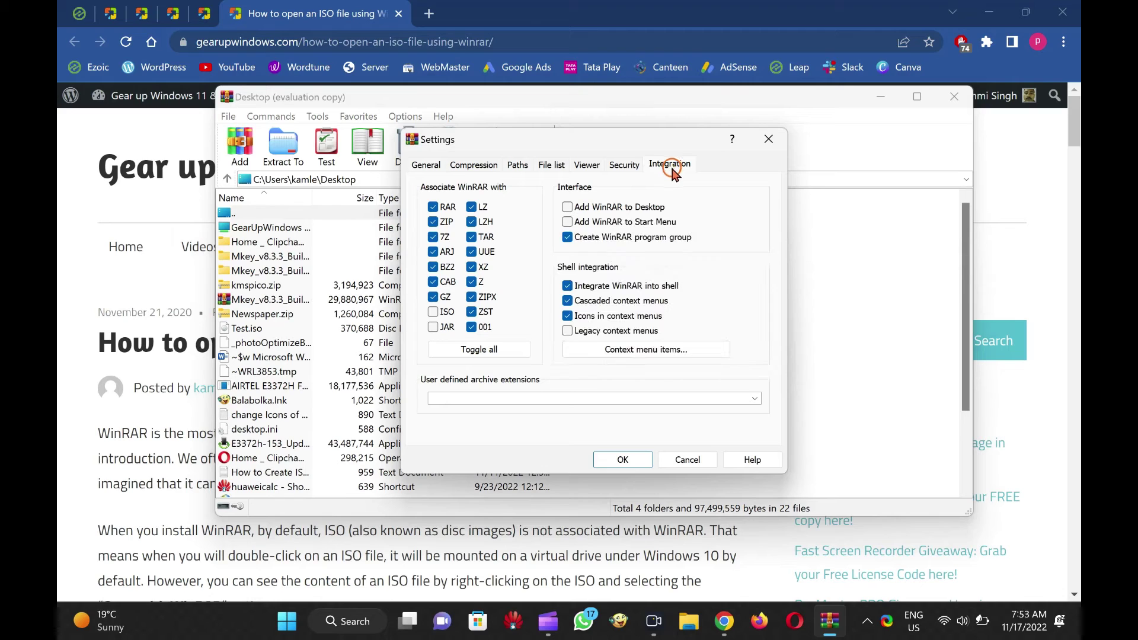
left_click(433, 312)
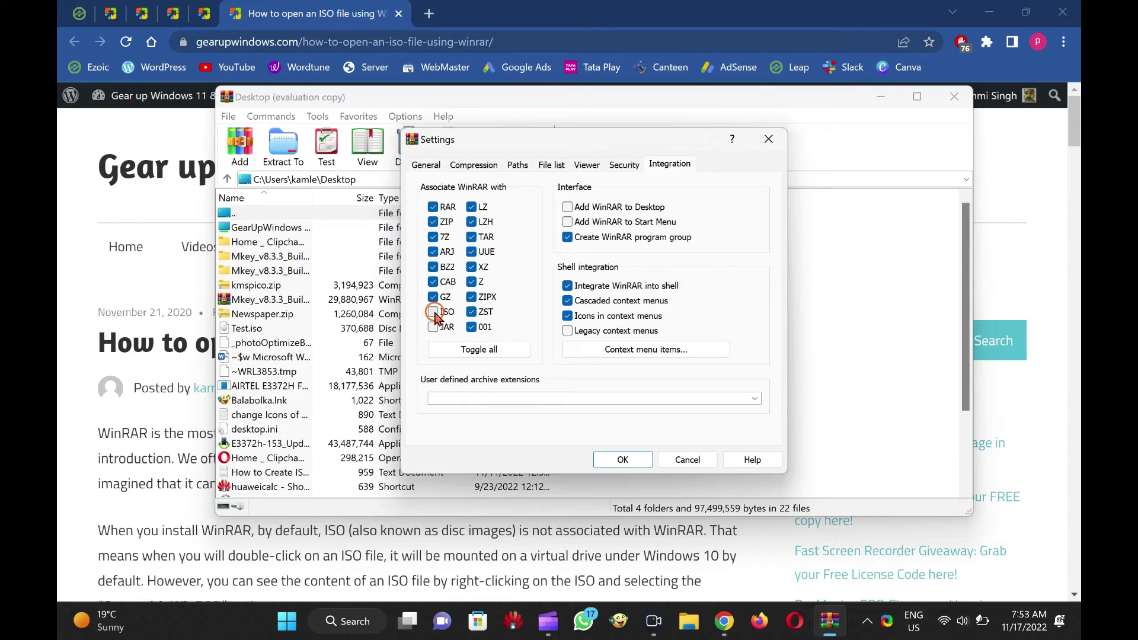
Confirm the Settings with OK, close WinRAR, and minimize Chrome to view the desktop.
left_click(614, 465)
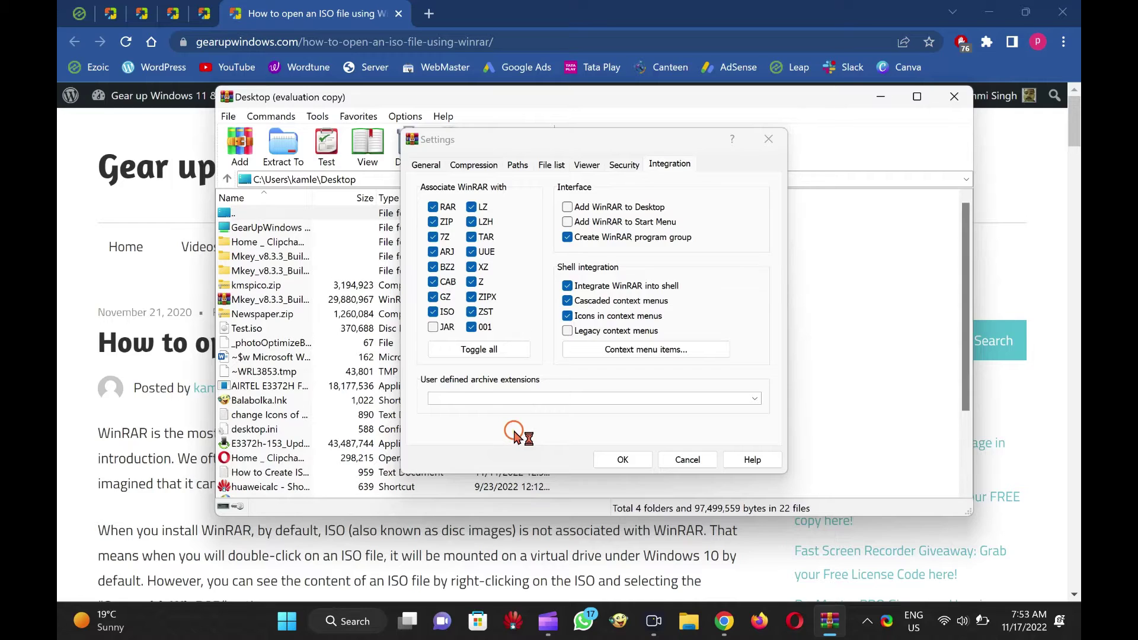
left_click(627, 457)
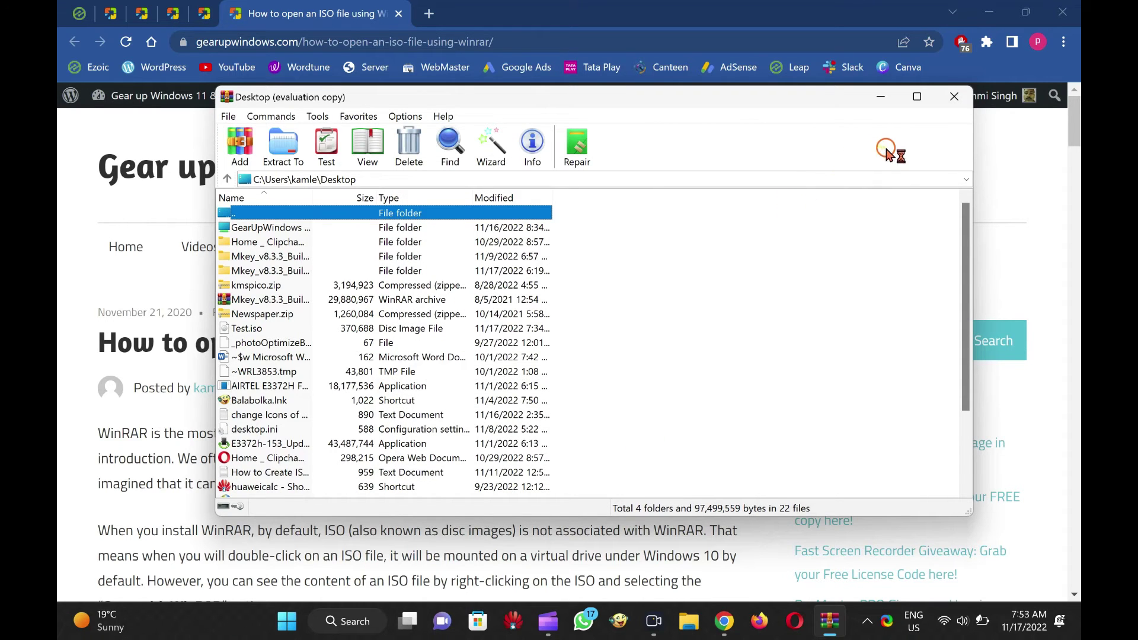
left_click(954, 97)
left_click(991, 10)
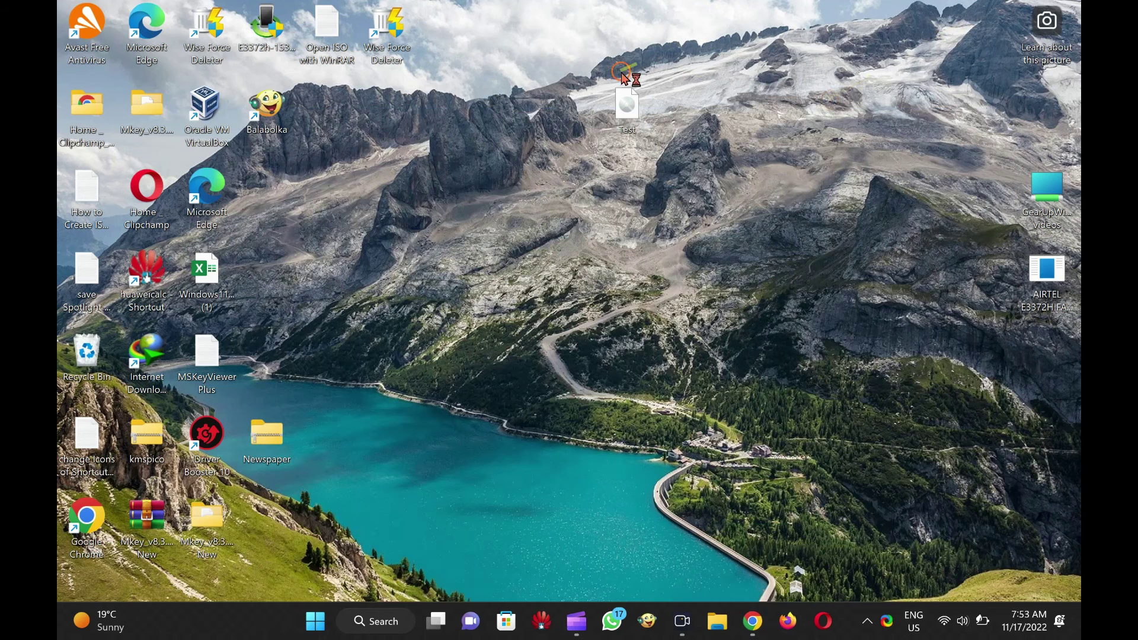